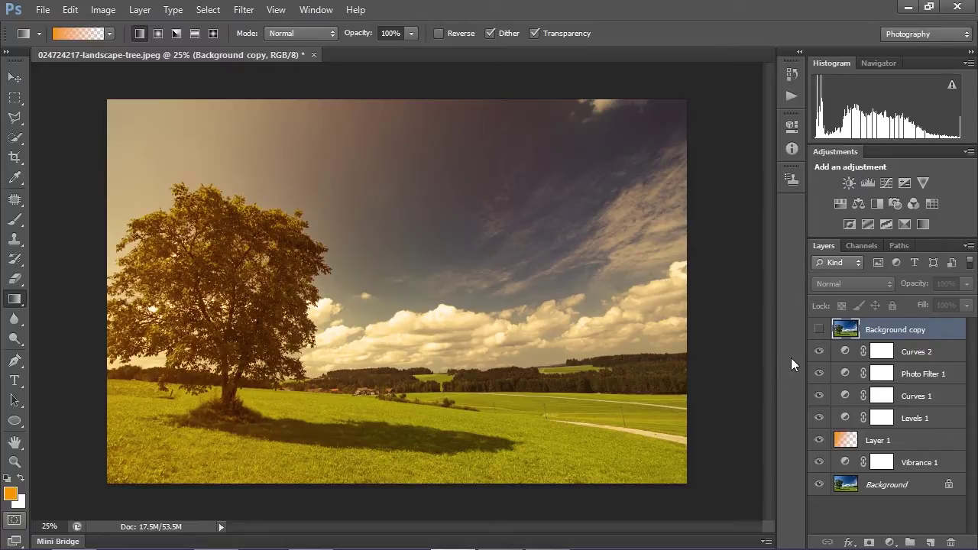
- Shift-select the Vibrance 1 through Background copy layers together in the Layers panel
{"action": "left_click", "coordinate": [911, 464], "text": "shift"}
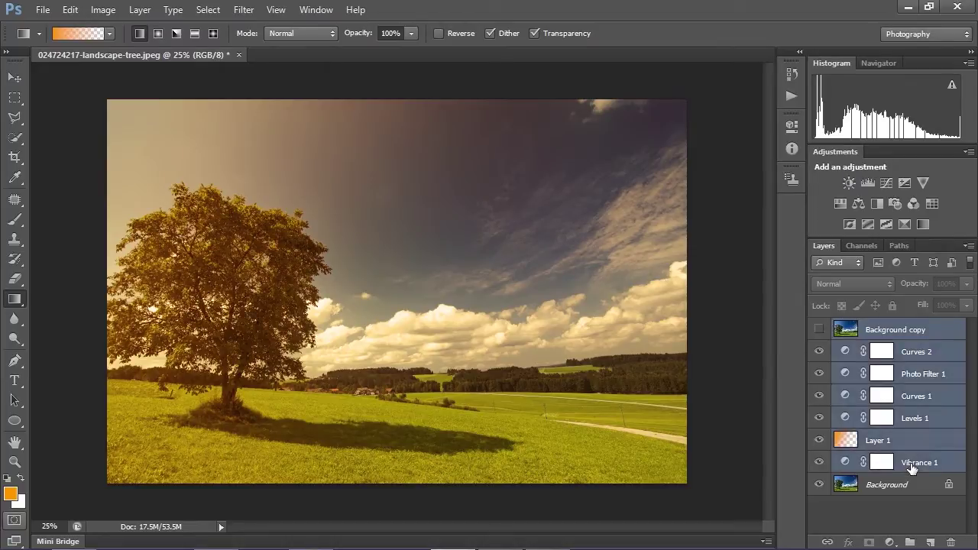
- Delete all the selected warming layers and confirm, leaving only the Background photo
{"action": "right_click", "coordinate": [910, 326]}
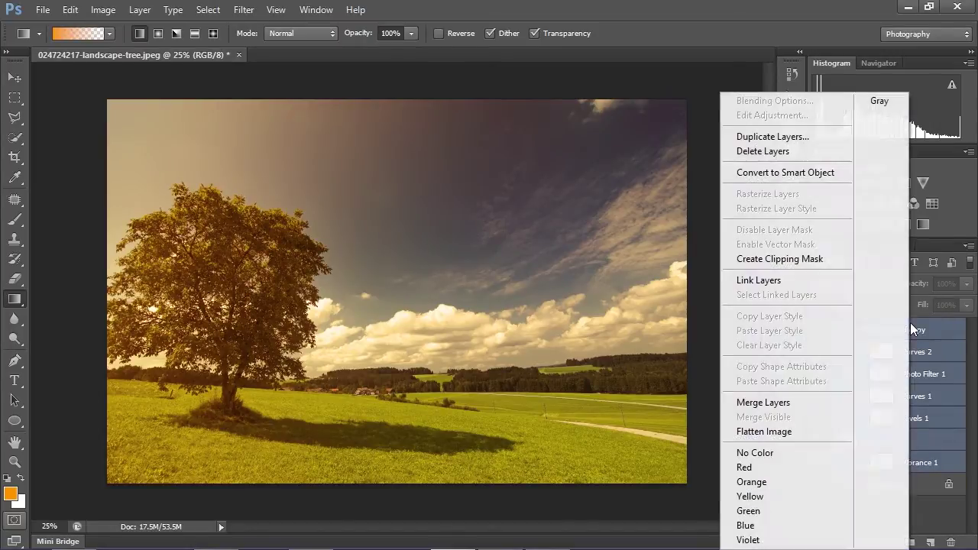
{"action": "left_click", "coordinate": [805, 152]}
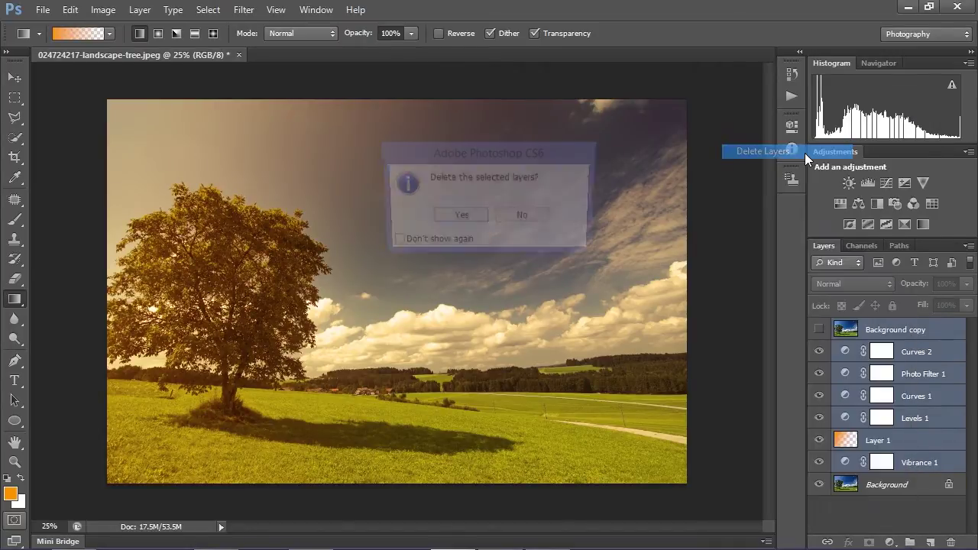
{"action": "left_click", "coordinate": [459, 218]}
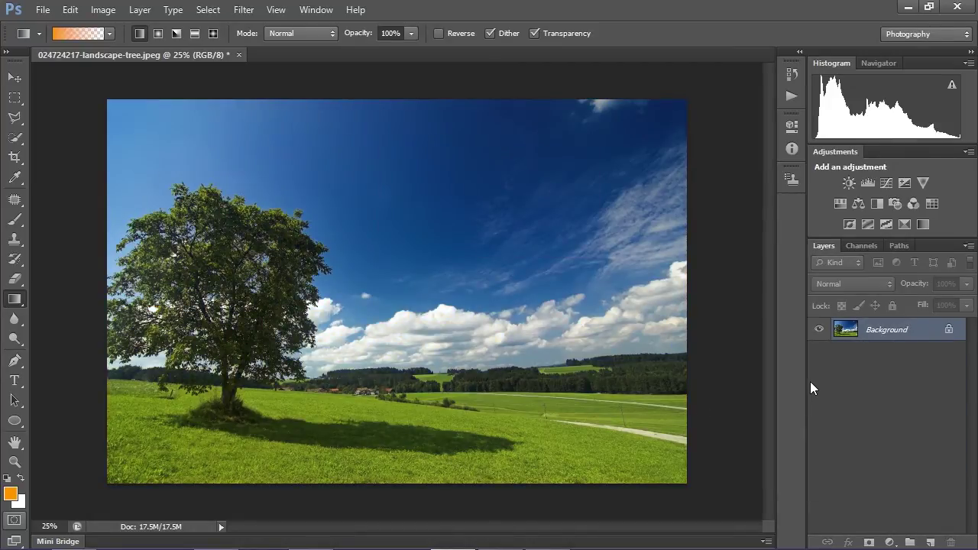
{"action": "left_click", "coordinate": [891, 544]}
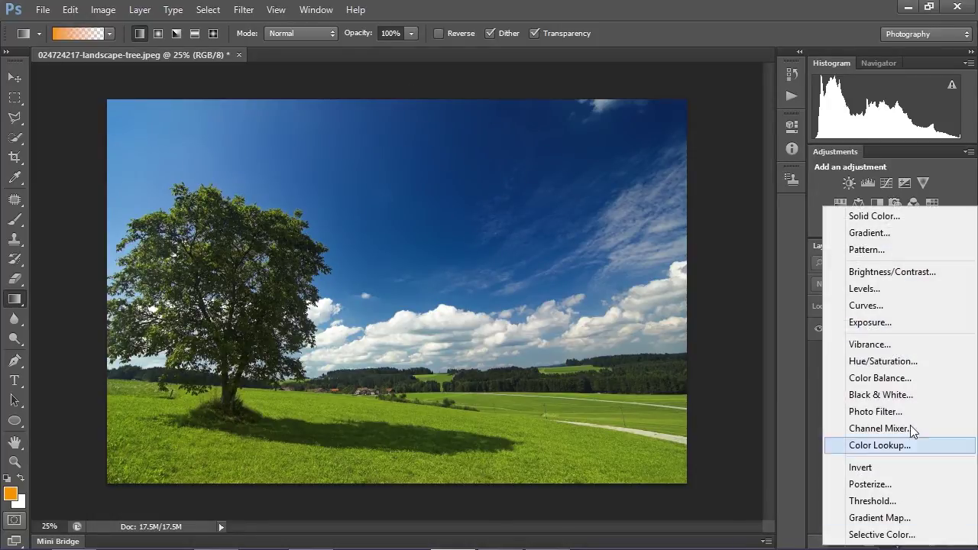
- Add a Vibrance layer at Vibrance -25 and Saturation +10, then a new empty layer
{"action": "left_click", "coordinate": [887, 345]}
{"action": "left_click_drag", "start_coordinate": [678, 178], "coordinate": [674, 178]}
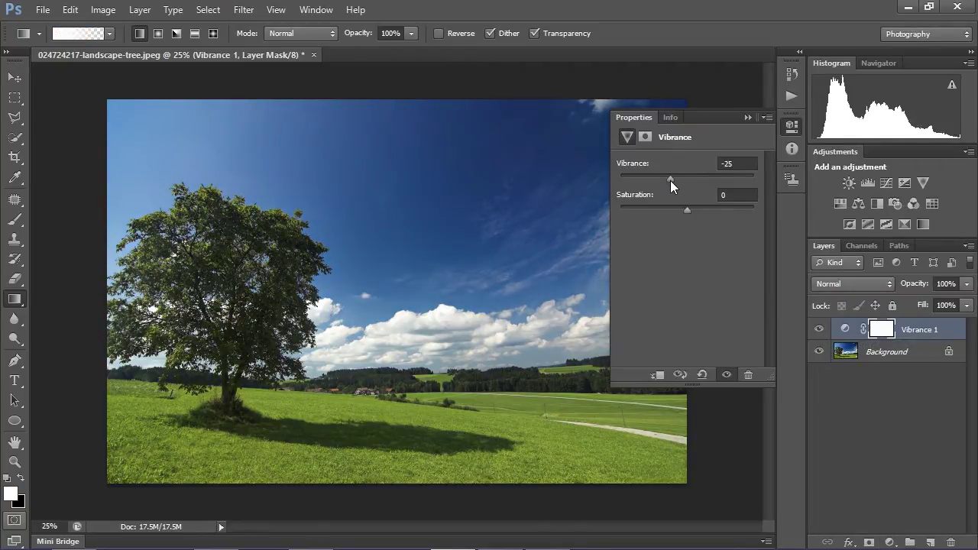
{"action": "left_click_drag", "start_coordinate": [690, 208], "coordinate": [695, 208]}
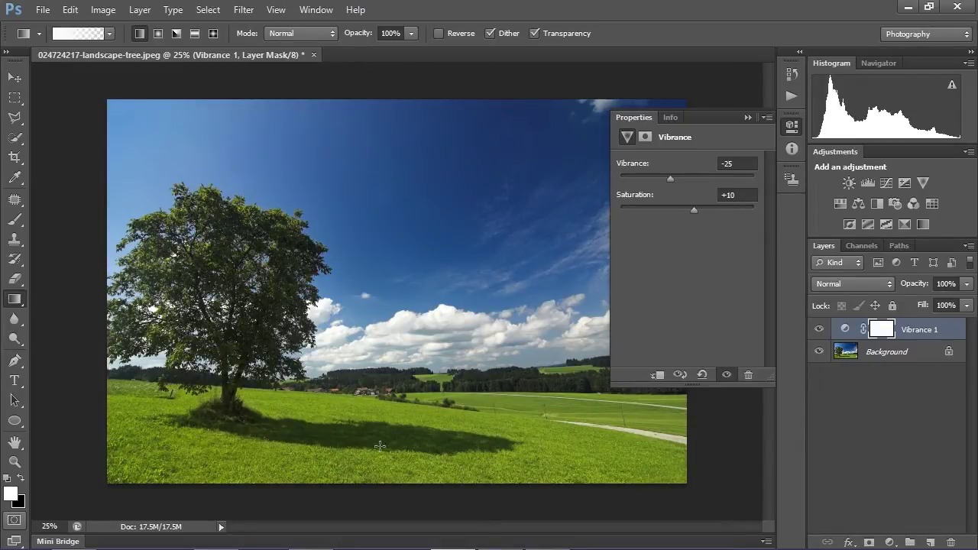
{"action": "left_click", "coordinate": [746, 119]}
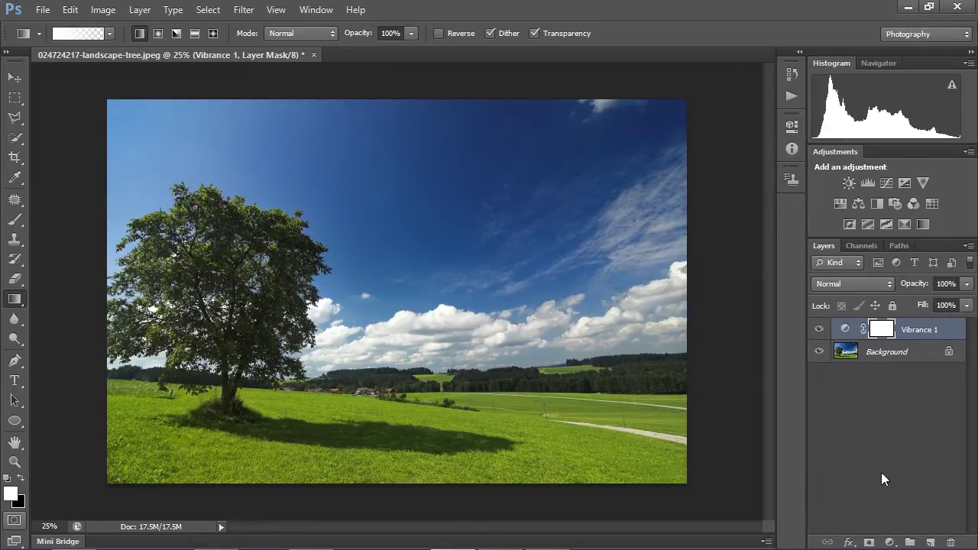
{"action": "left_click", "coordinate": [930, 542]}
- Rename the new empty layer to 'gradient'
{"action": "double_click", "coordinate": [880, 329]}
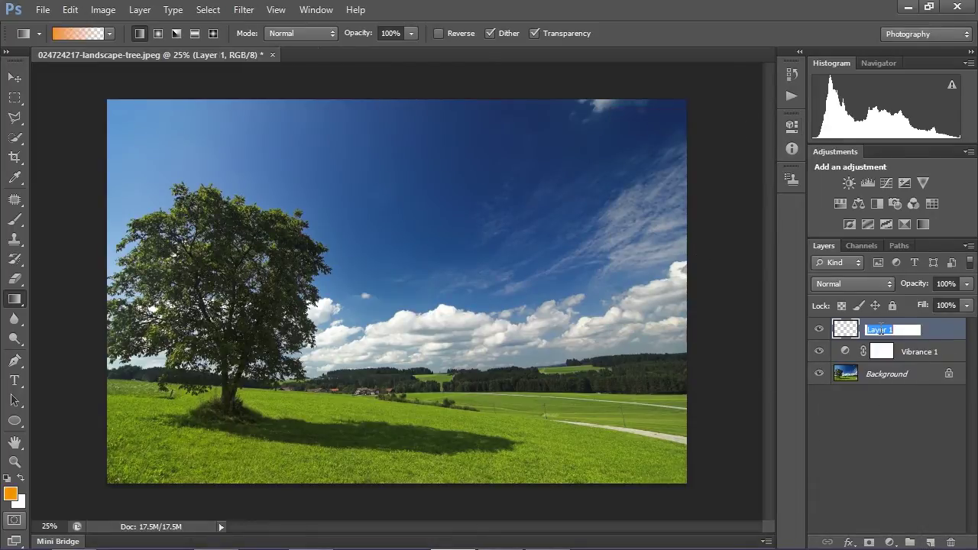
{"action": "type", "text": "gradient"}
{"action": "key", "text": "Return"}
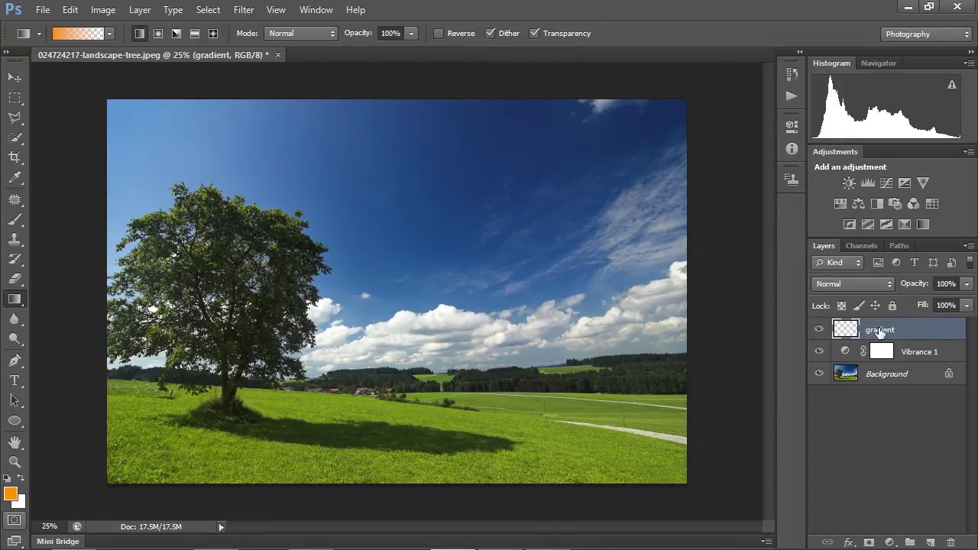
- Set the foreground colour to golden orange ffb400
{"action": "left_click", "coordinate": [11, 494]}
{"action": "type", "text": "255"}
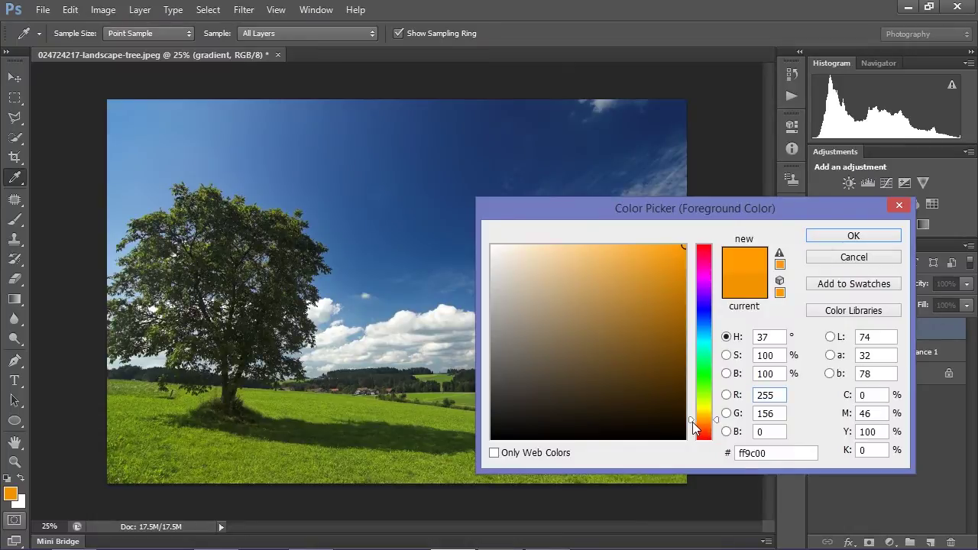
{"action": "left_click_drag", "start_coordinate": [693, 421], "coordinate": [695, 416]}
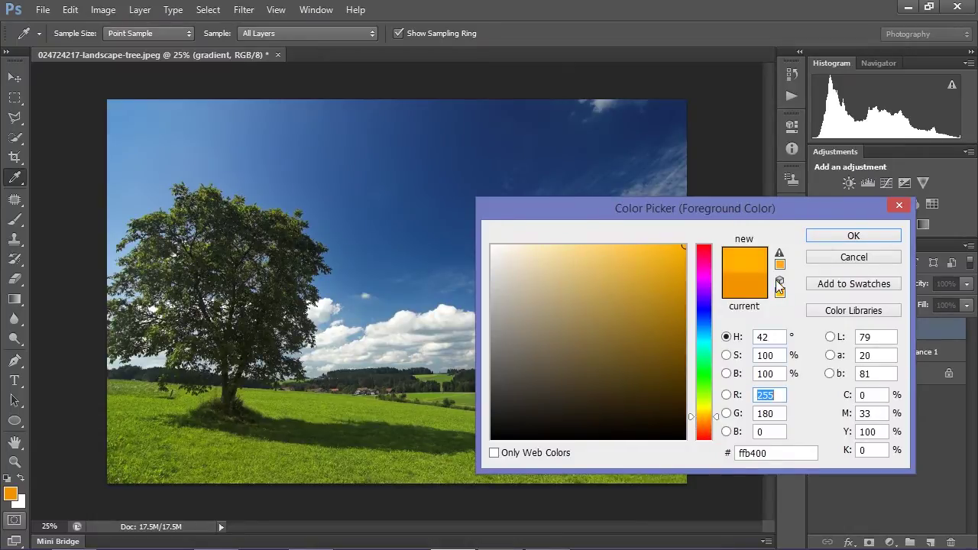
{"action": "left_click", "coordinate": [837, 235]}
{"action": "key", "text": "g"}
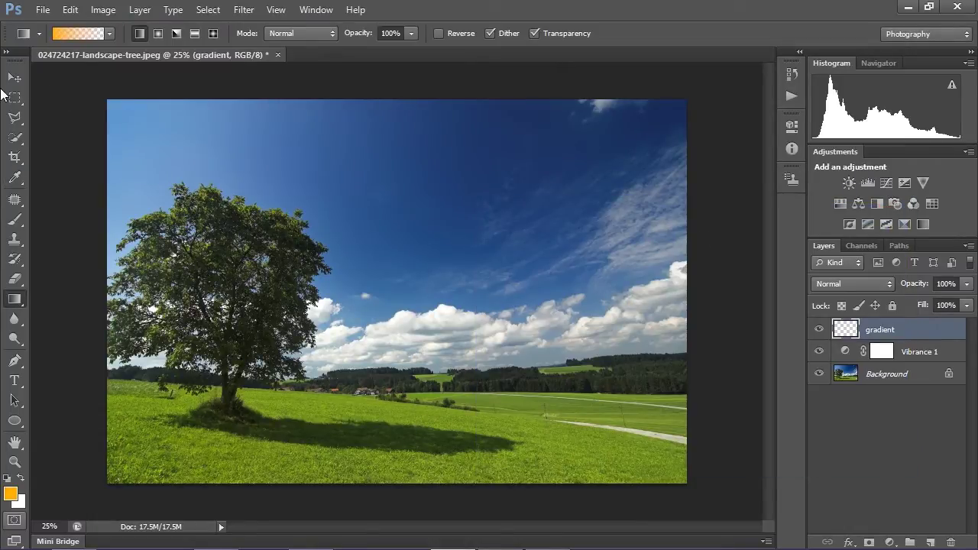
{"action": "right_click", "coordinate": [14, 299]}
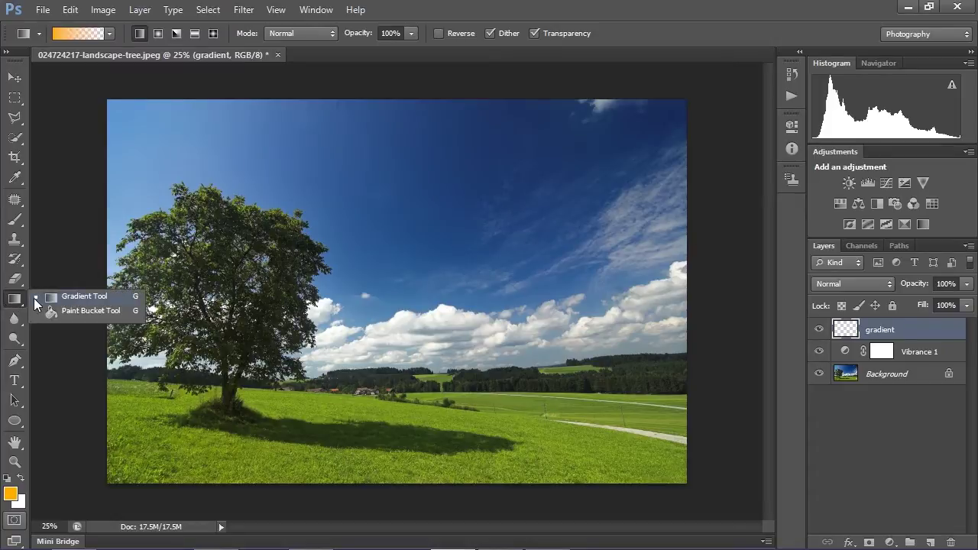
- Make an orange-to-transparent gradient and draw it diagonally from the top-left corner
{"action": "left_click", "coordinate": [39, 298]}
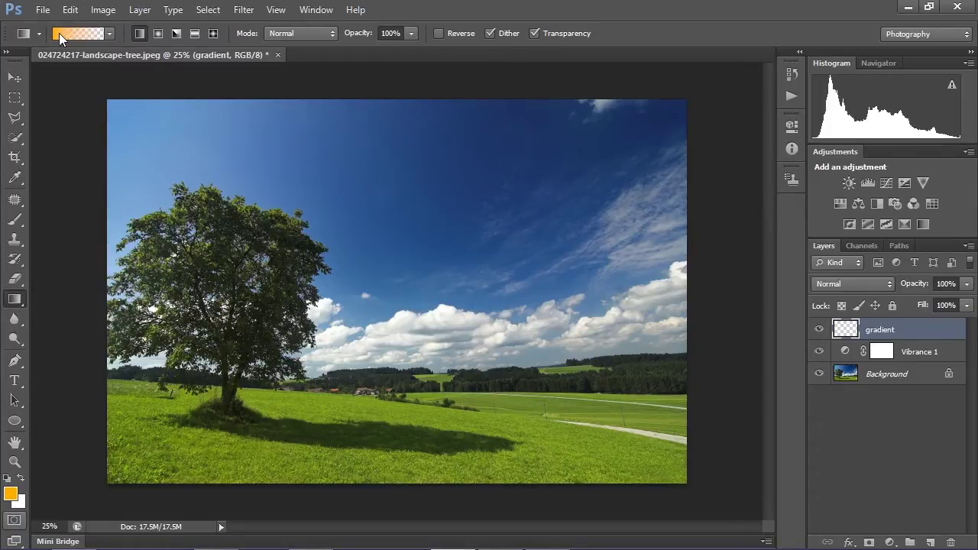
{"action": "left_click", "coordinate": [59, 33]}
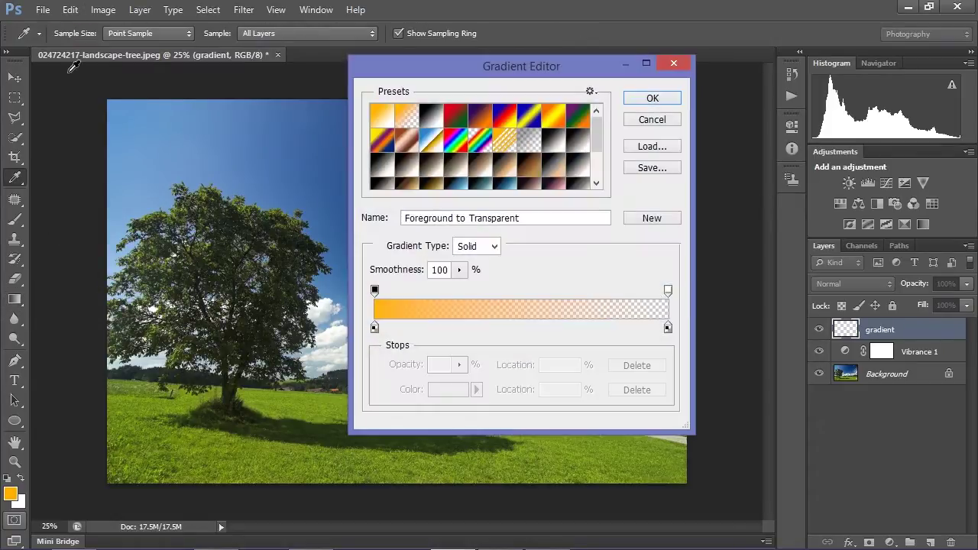
{"action": "left_click", "coordinate": [375, 328]}
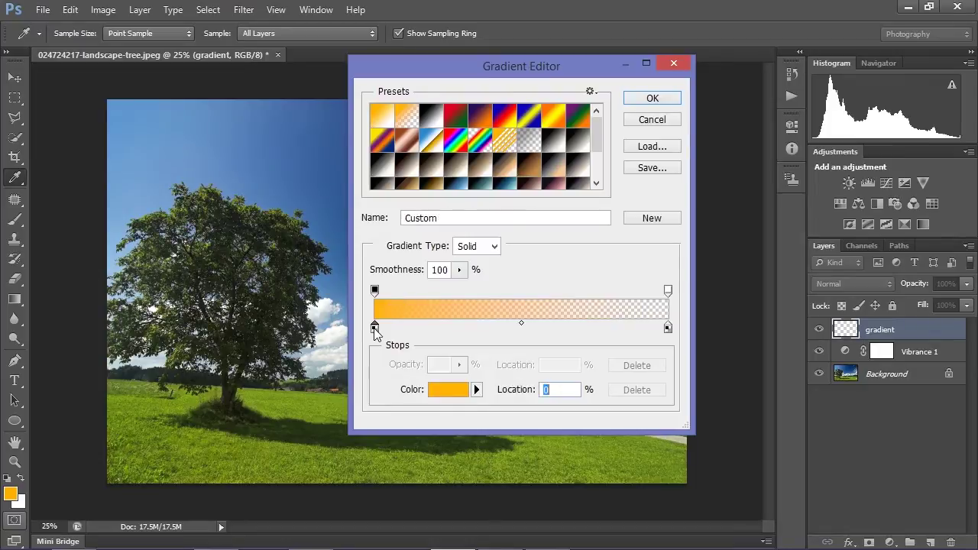
{"action": "left_click", "coordinate": [449, 392]}
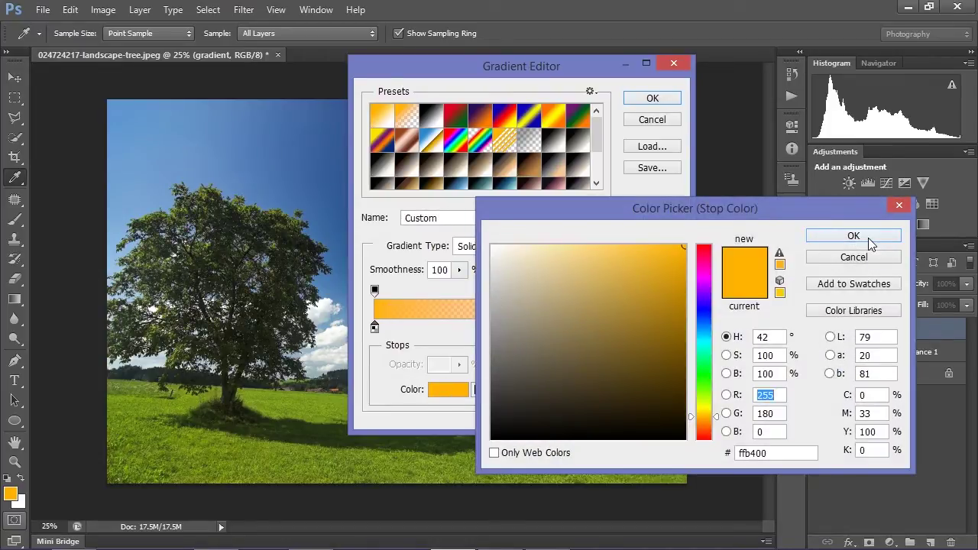
{"action": "left_click", "coordinate": [845, 238]}
{"action": "left_click", "coordinate": [652, 97]}
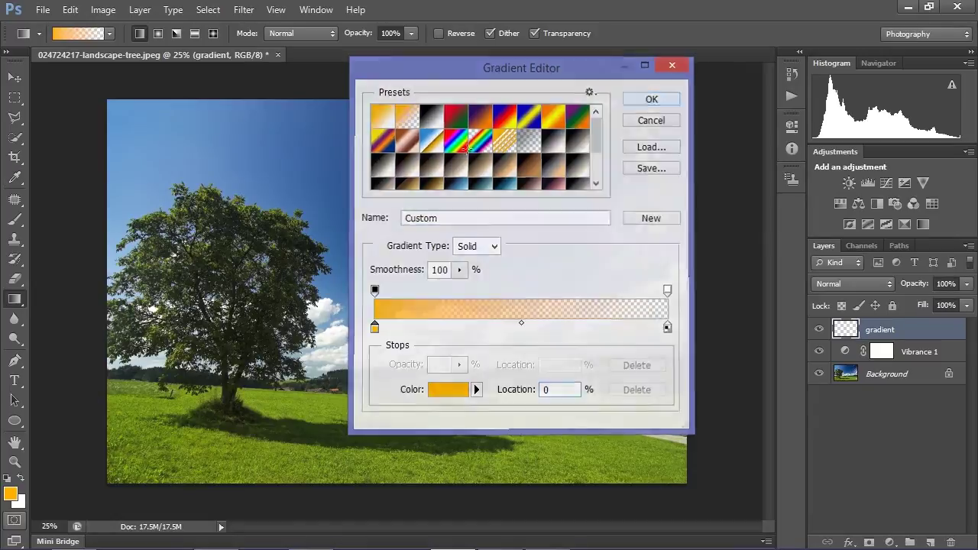
{"action": "left_click_drag", "start_coordinate": [88, 113], "coordinate": [606, 384]}
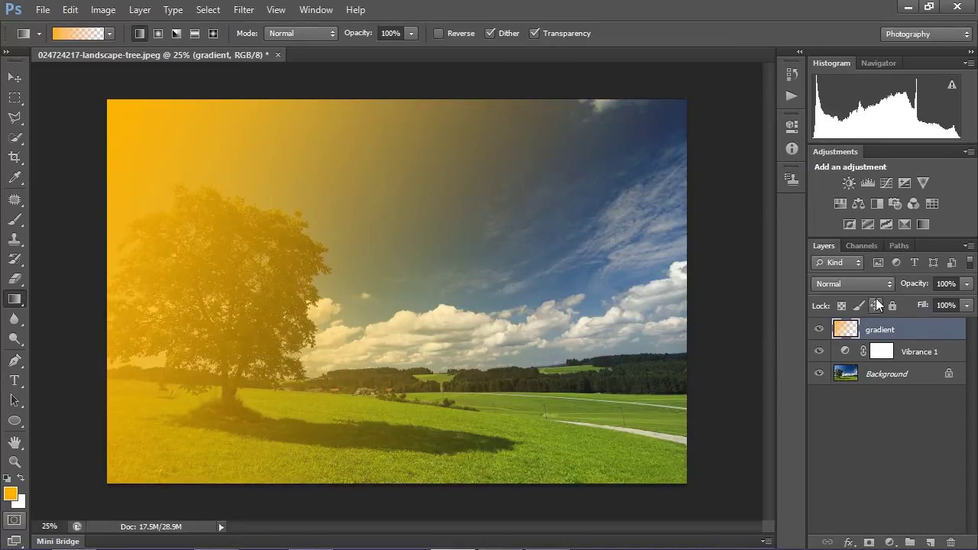
- Switch the gradient layer's blend mode to Soft Light and its opacity to 70%
{"action": "left_click", "coordinate": [875, 283]}
{"action": "left_click", "coordinate": [875, 283]}
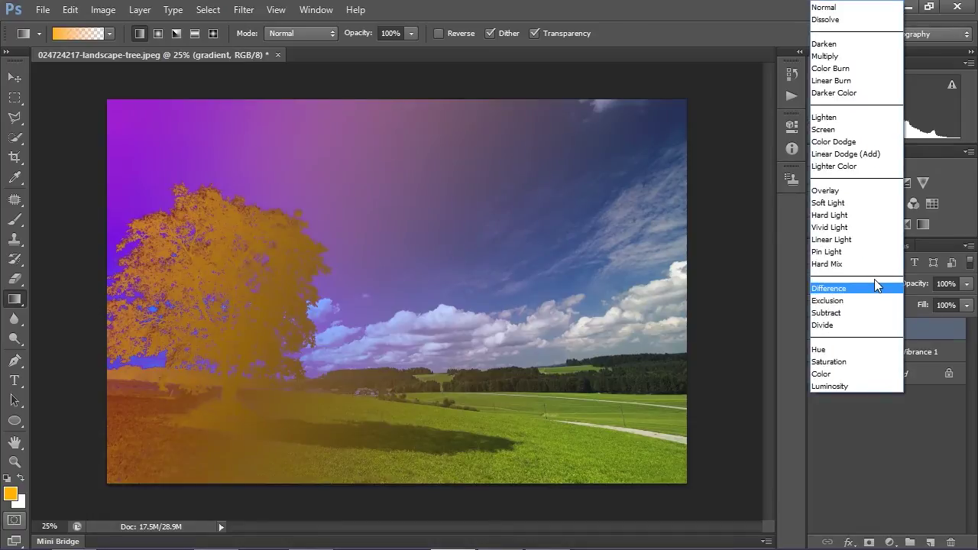
{"action": "left_click", "coordinate": [844, 204]}
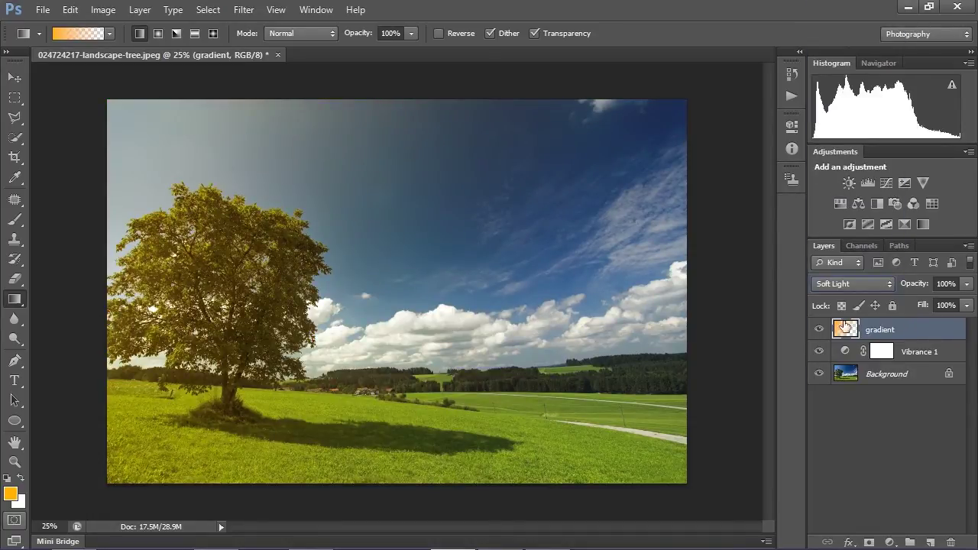
{"action": "left_click", "coordinate": [946, 284]}
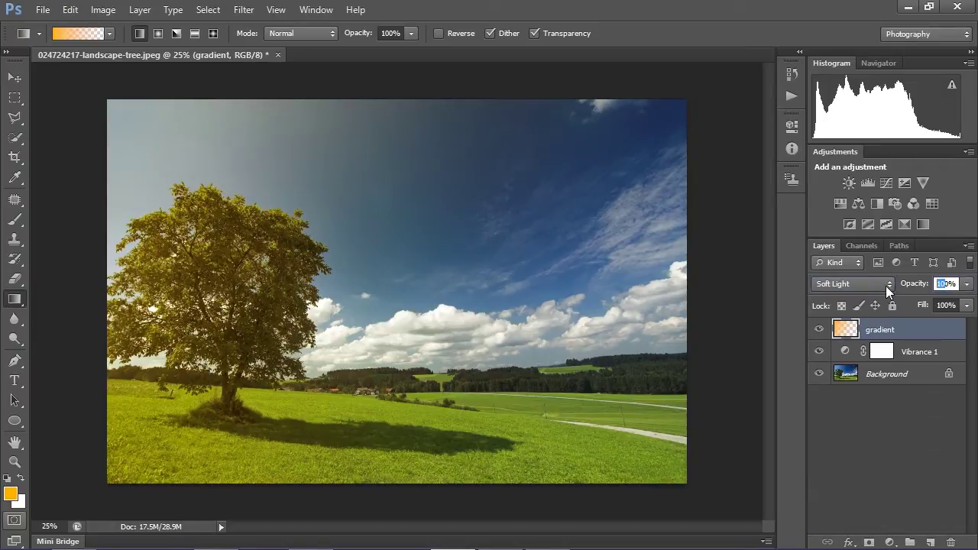
{"action": "type", "text": "70"}
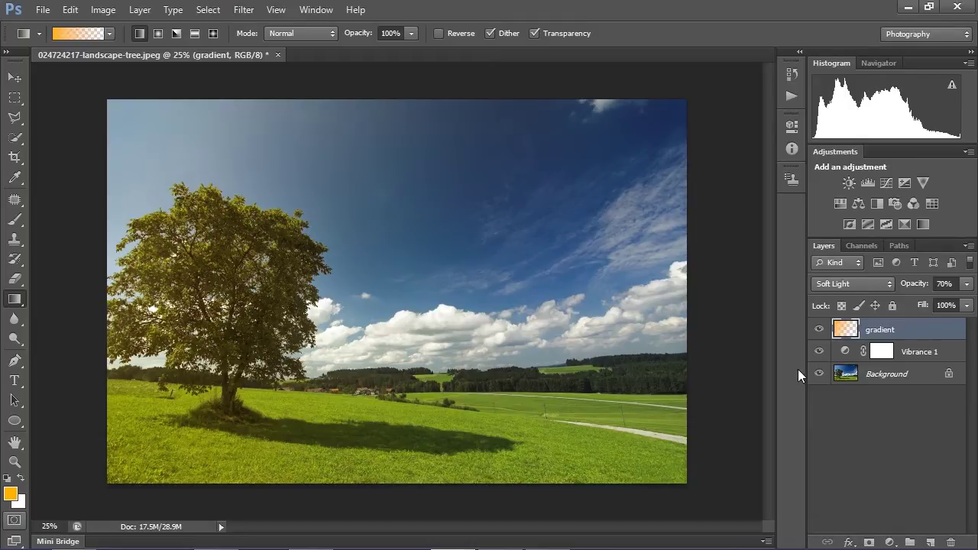
- Add a Levels layer with black point input 5 and RGB midtones at 1.16
{"action": "left_click", "coordinate": [892, 543]}
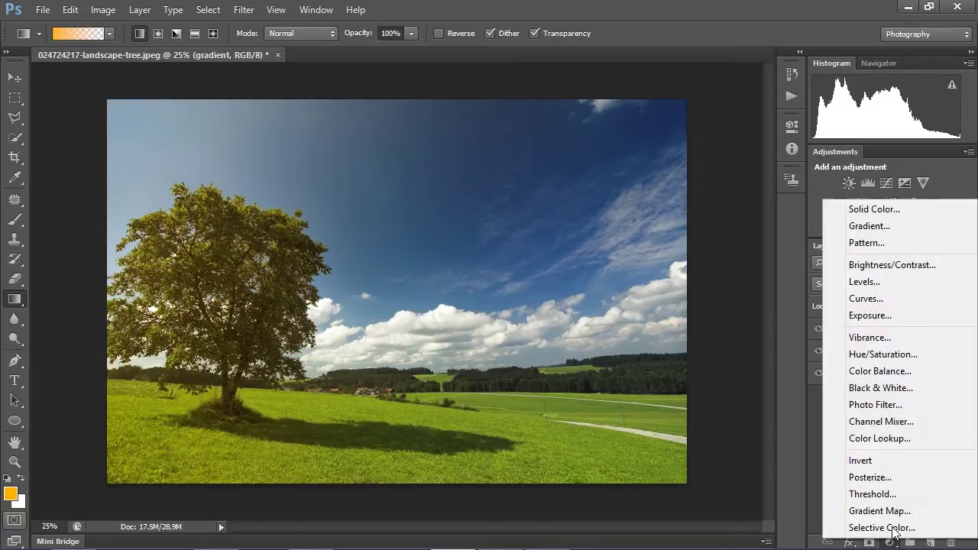
{"action": "left_click", "coordinate": [886, 285]}
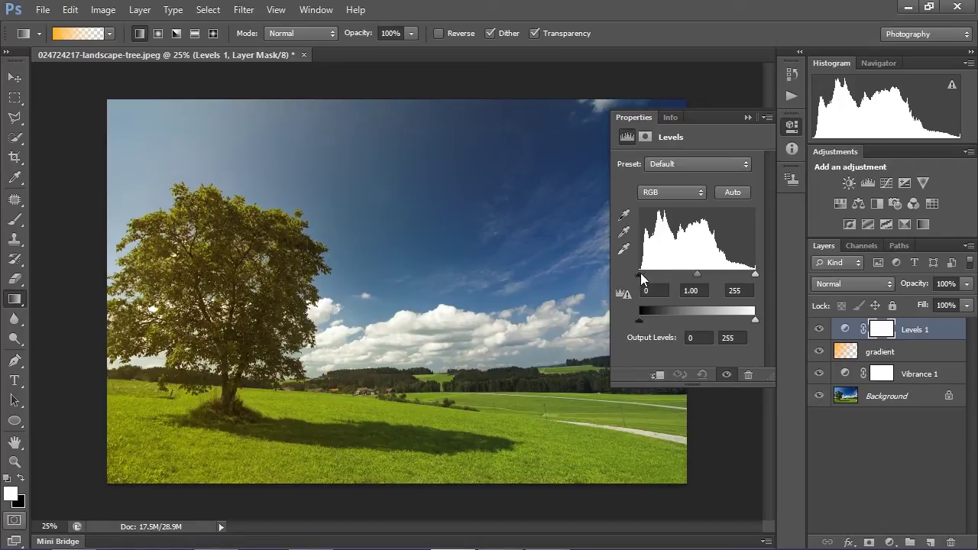
{"action": "left_click_drag", "start_coordinate": [641, 278], "coordinate": [637, 279]}
{"action": "left_click_drag", "start_coordinate": [697, 274], "coordinate": [691, 273]}
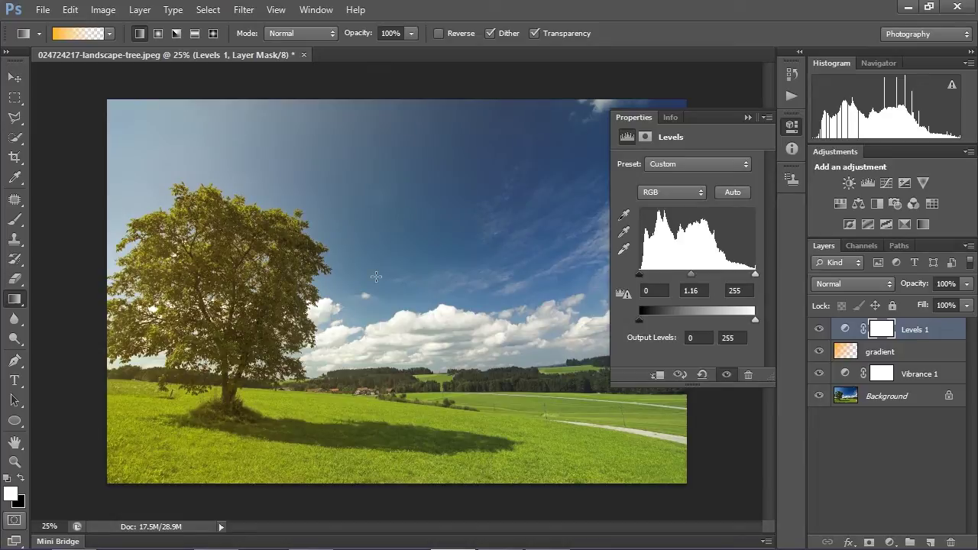
- Raise the Red channel midtones in Levels to 1.23
{"action": "left_click", "coordinate": [665, 194]}
{"action": "left_click", "coordinate": [648, 220]}
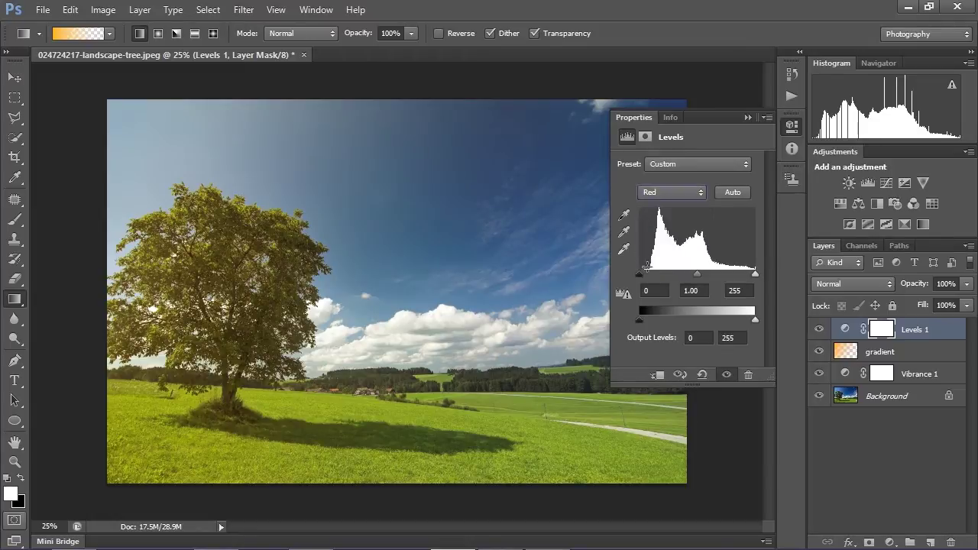
{"action": "left_click_drag", "start_coordinate": [696, 276], "coordinate": [689, 276]}
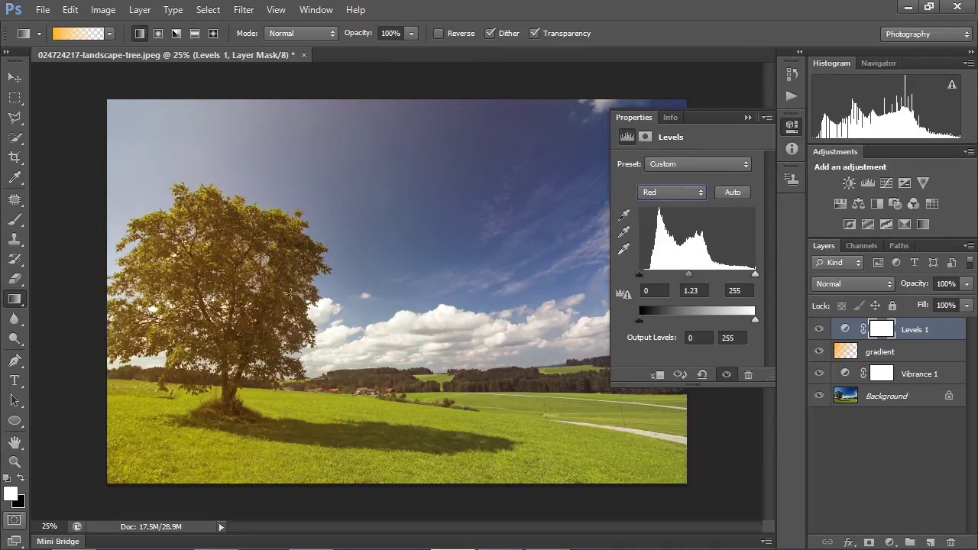
{"action": "left_click", "coordinate": [747, 116]}
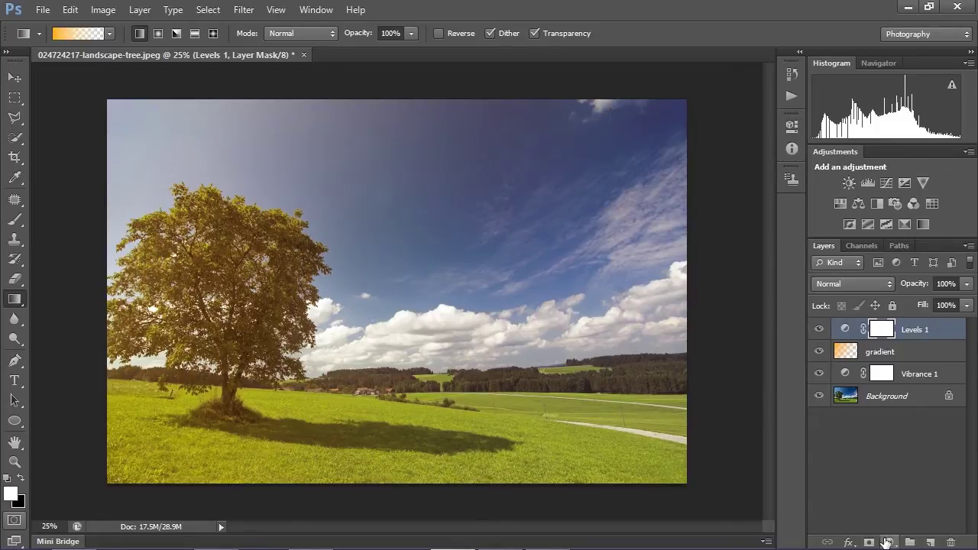
{"action": "left_click", "coordinate": [890, 542]}
- Add a Curves layer on Blue: lift black point, white point 184, midpoint 97/87
{"action": "left_click", "coordinate": [860, 297]}
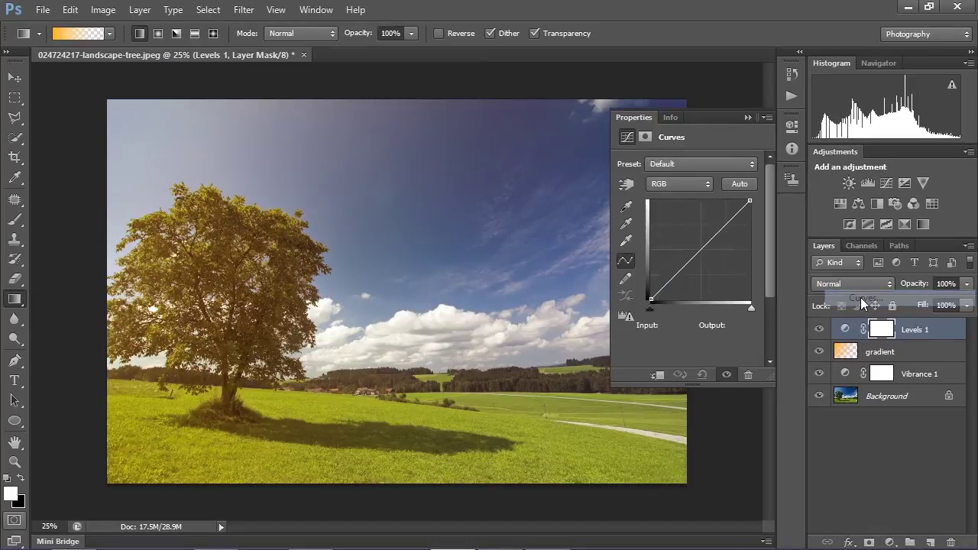
{"action": "left_click", "coordinate": [668, 181]}
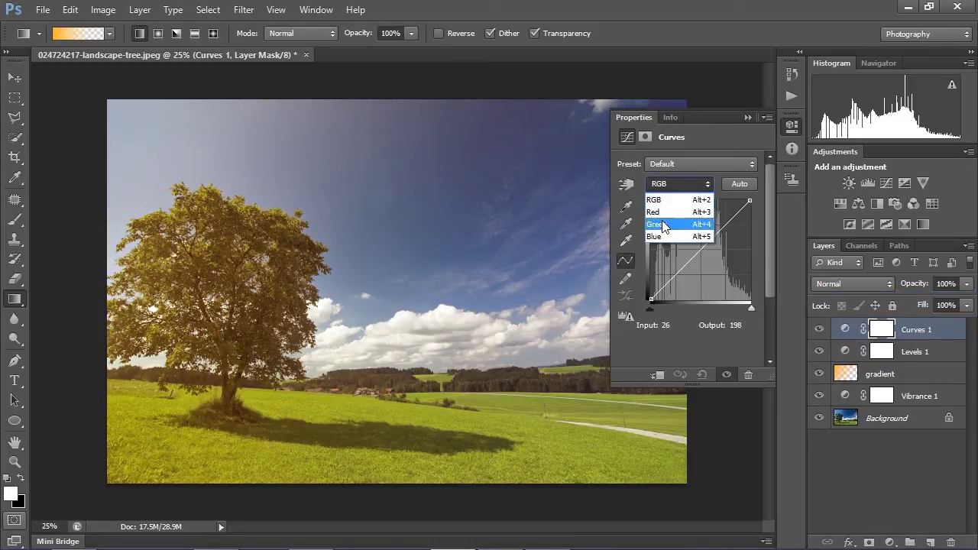
{"action": "left_click", "coordinate": [658, 237]}
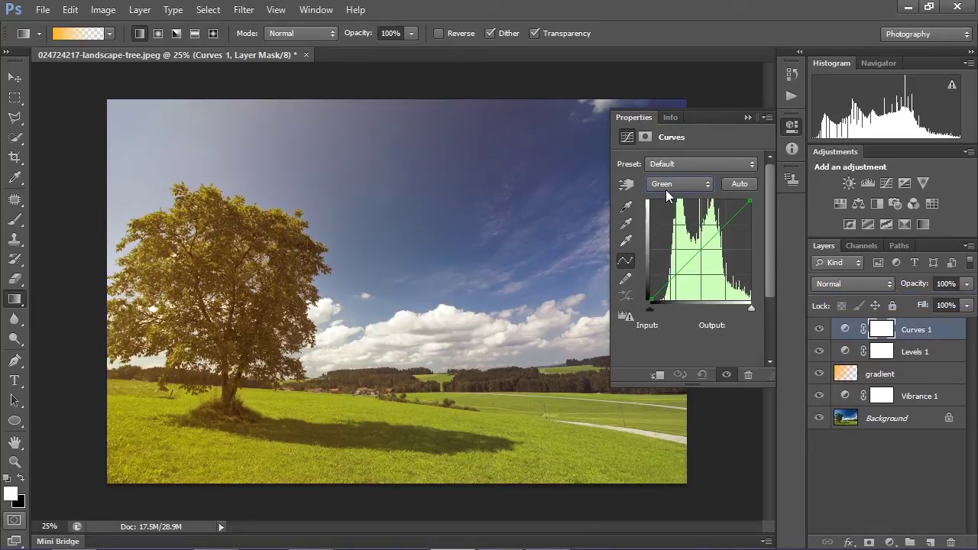
{"action": "left_click", "coordinate": [665, 187]}
{"action": "left_click", "coordinate": [657, 237]}
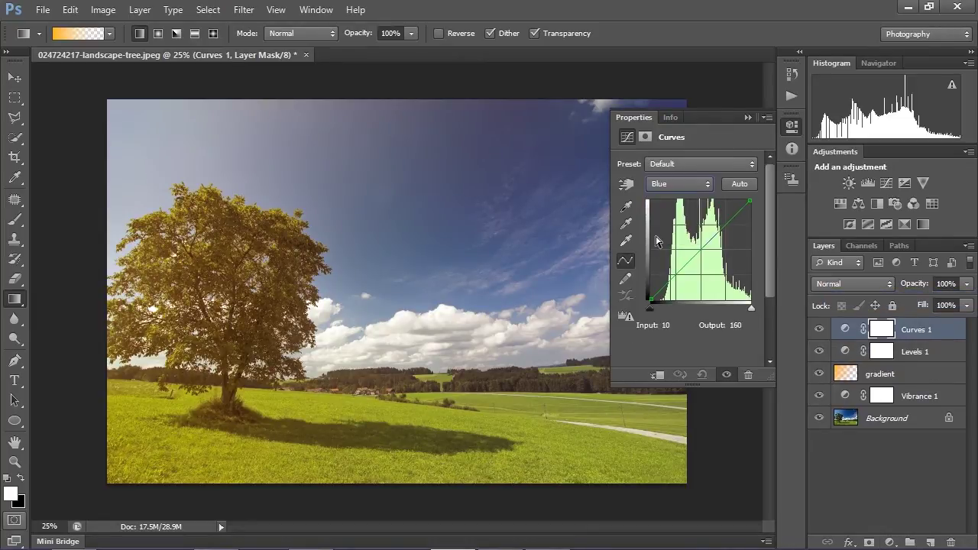
{"action": "left_click", "coordinate": [649, 297]}
{"action": "left_click_drag", "start_coordinate": [649, 298], "coordinate": [649, 294]}
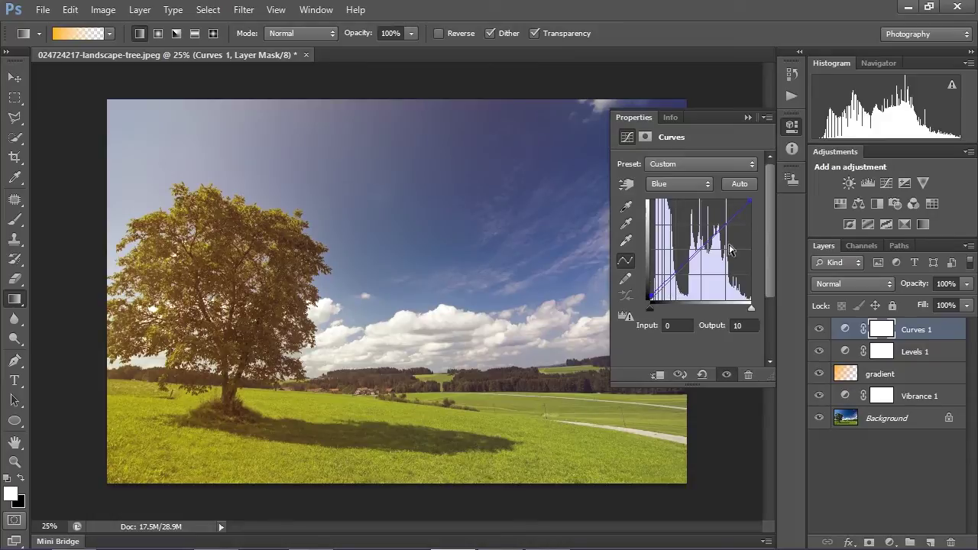
{"action": "left_click_drag", "start_coordinate": [751, 202], "coordinate": [756, 227]}
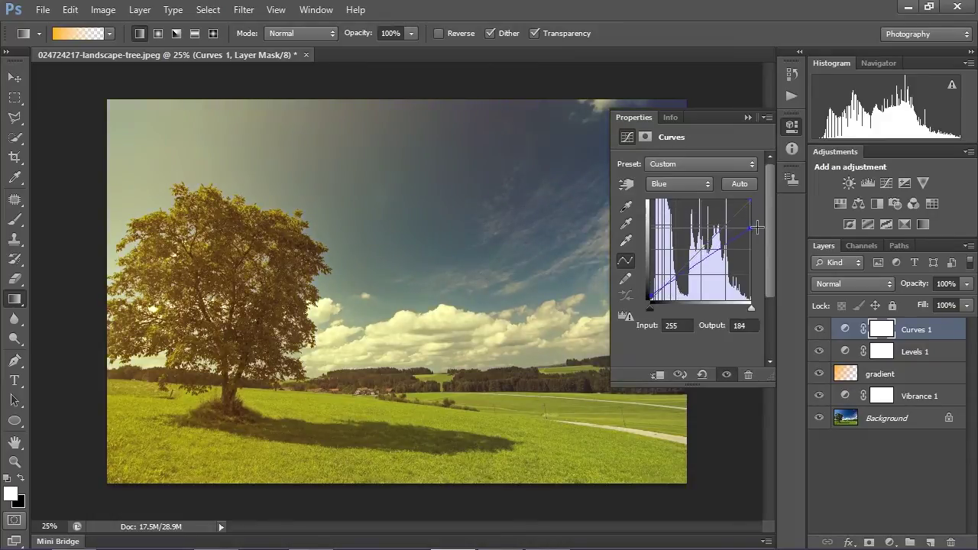
{"action": "left_click_drag", "start_coordinate": [686, 270], "coordinate": [687, 265]}
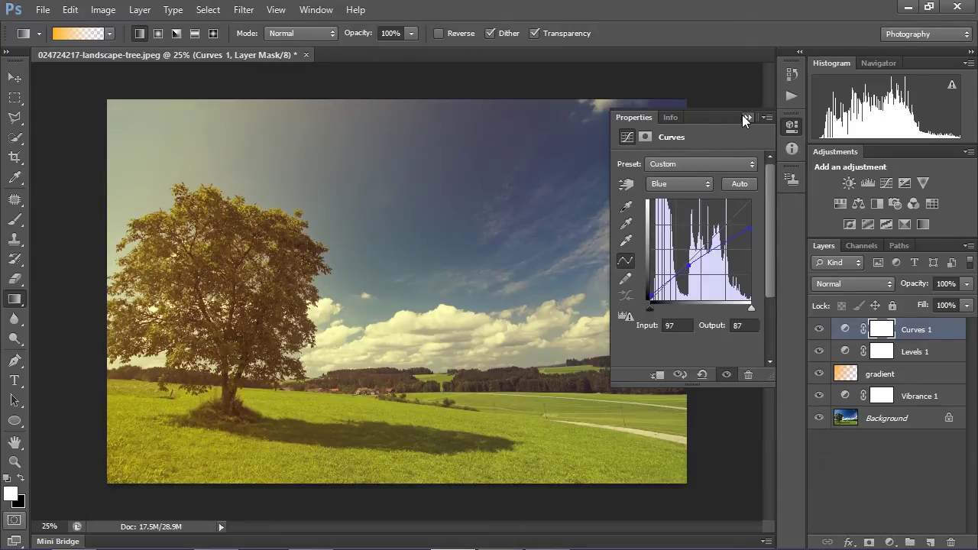
{"action": "left_click", "coordinate": [745, 117]}
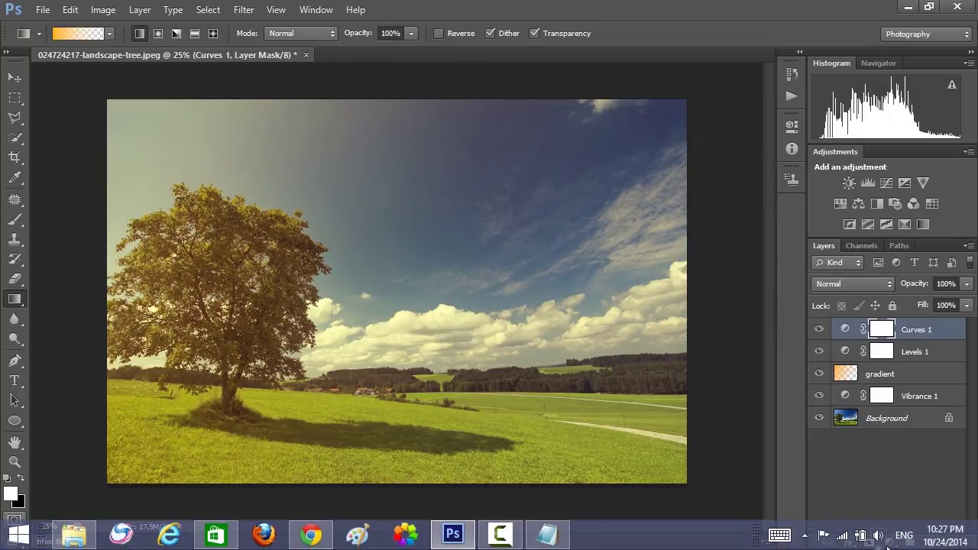
{"action": "left_click", "coordinate": [891, 543]}
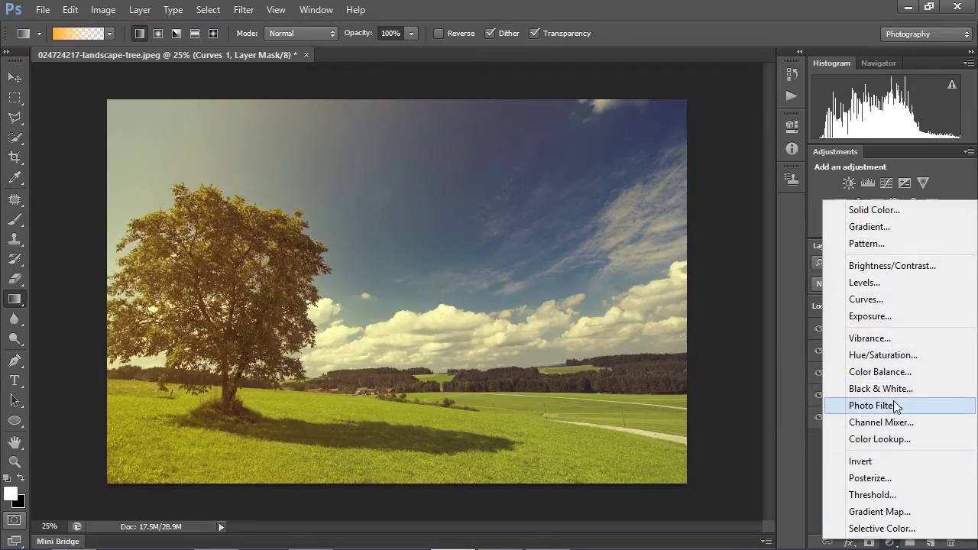
- Add a Photo Filter layer using Warming Filter (85) at 39% density
{"action": "left_click", "coordinate": [894, 406]}
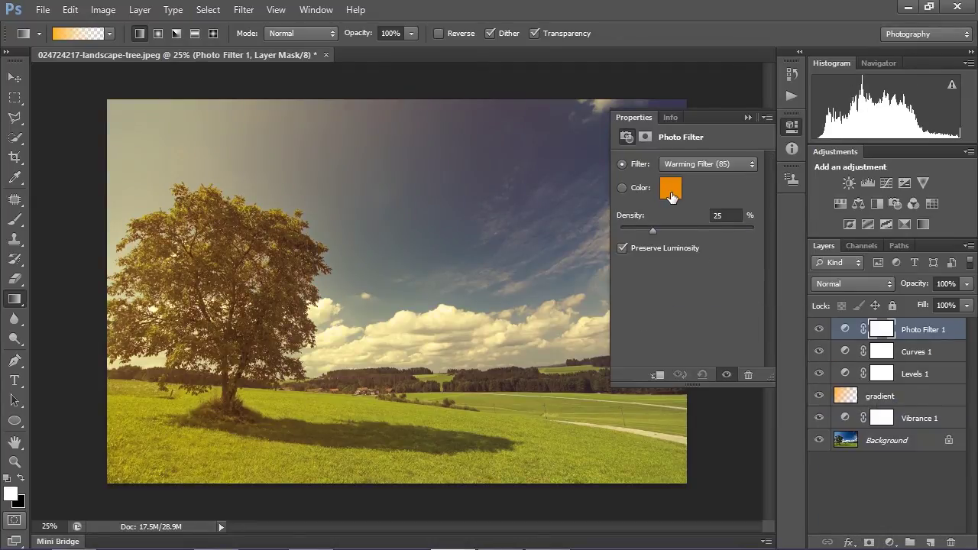
{"action": "left_click_drag", "start_coordinate": [655, 230], "coordinate": [661, 230]}
{"action": "left_click_drag", "start_coordinate": [667, 229], "coordinate": [671, 228]}
{"action": "left_click", "coordinate": [747, 117]}
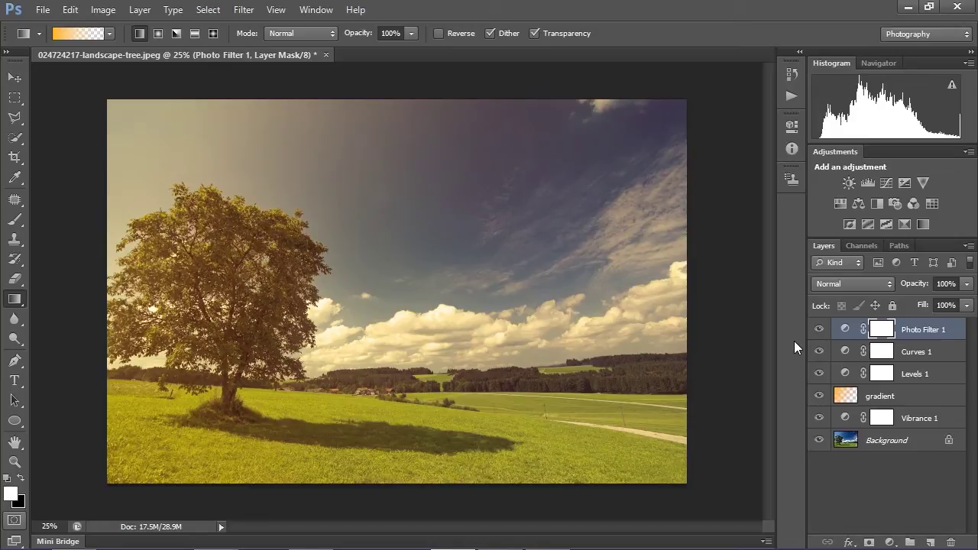
{"action": "mouse_move", "coordinate": [891, 544]}
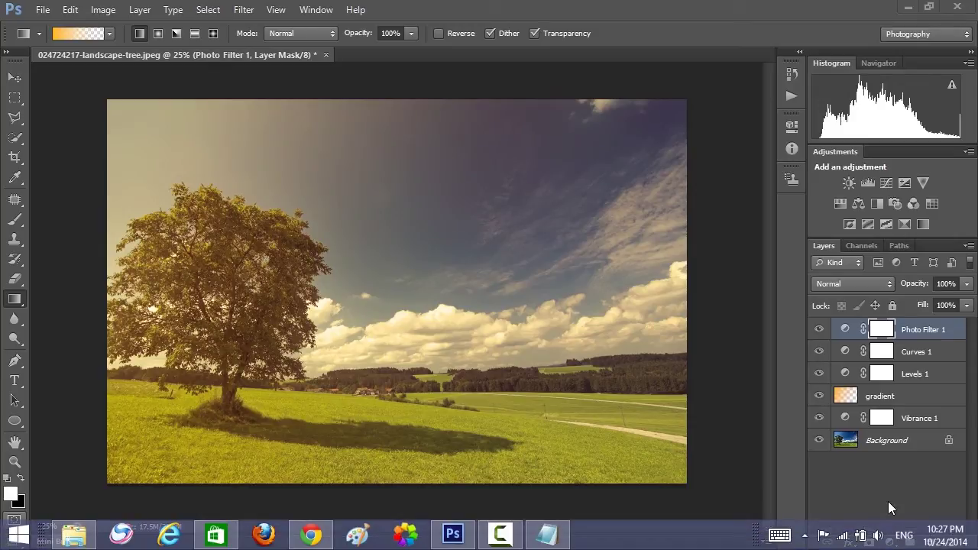
- Add a Curves 2 S-curve with shadow point 63/51 and highlight point 182/192
{"action": "left_click", "coordinate": [888, 542]}
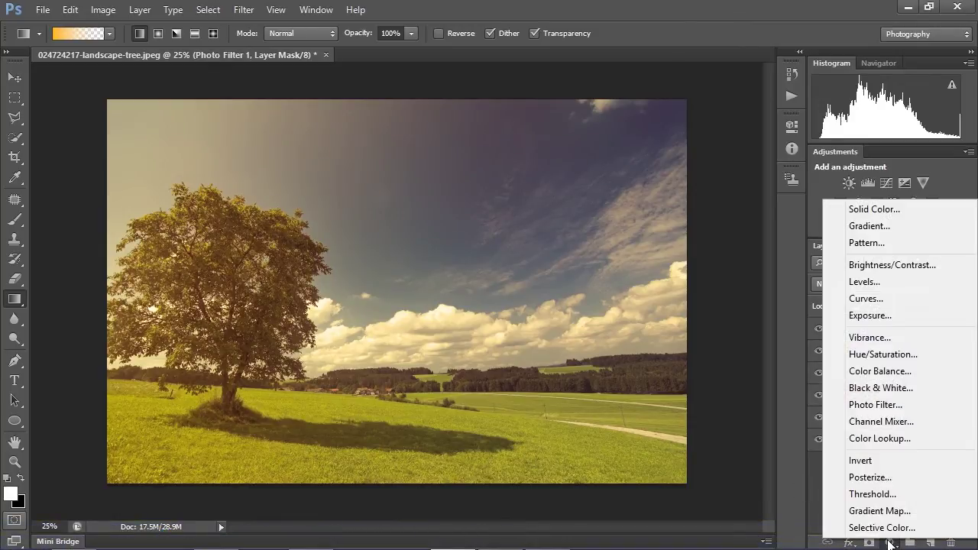
{"action": "left_click", "coordinate": [865, 298]}
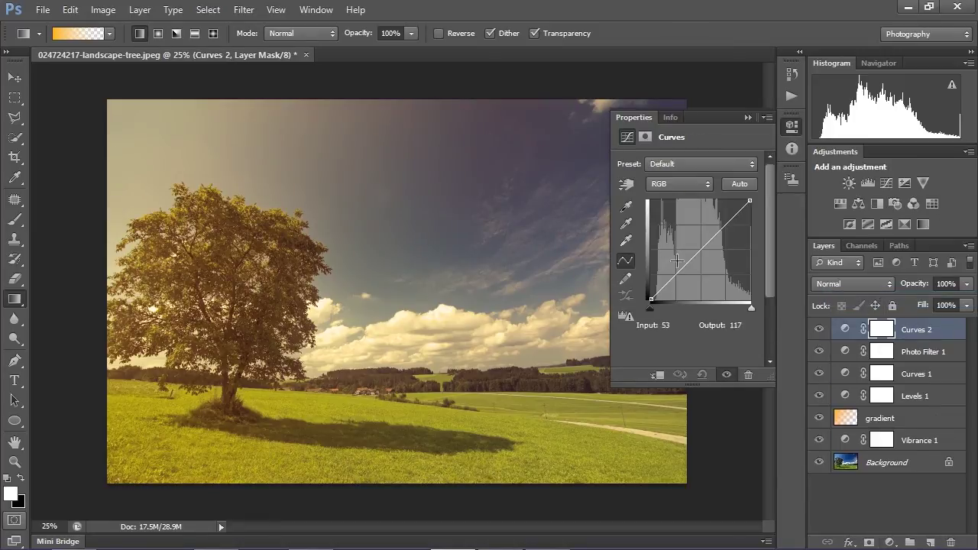
{"action": "left_click", "coordinate": [676, 273]}
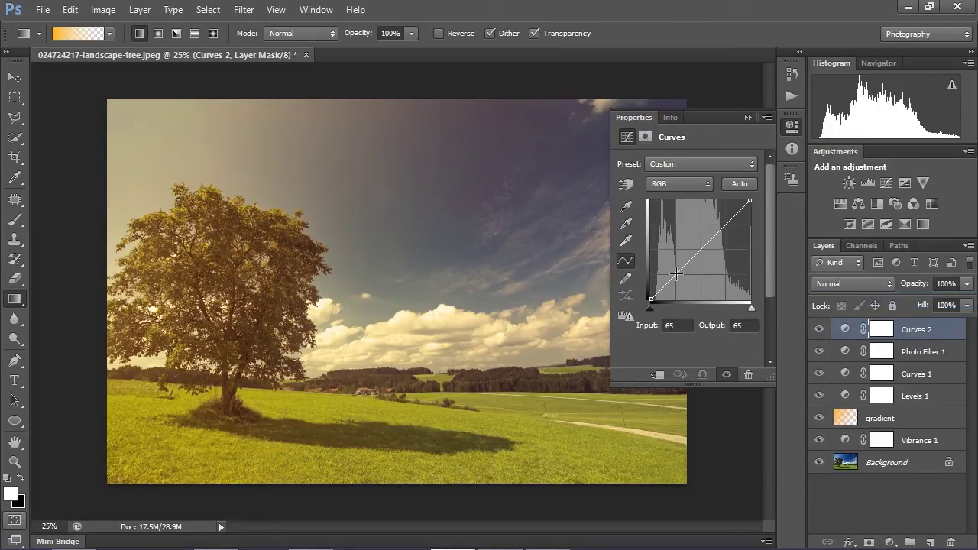
{"action": "left_click_drag", "start_coordinate": [677, 273], "coordinate": [676, 279]}
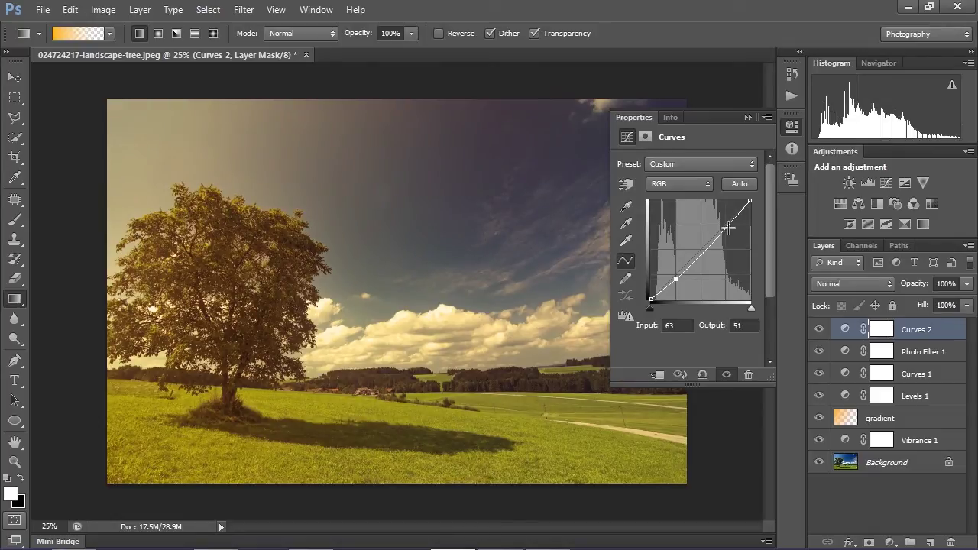
{"action": "left_click_drag", "start_coordinate": [721, 228], "coordinate": [721, 224]}
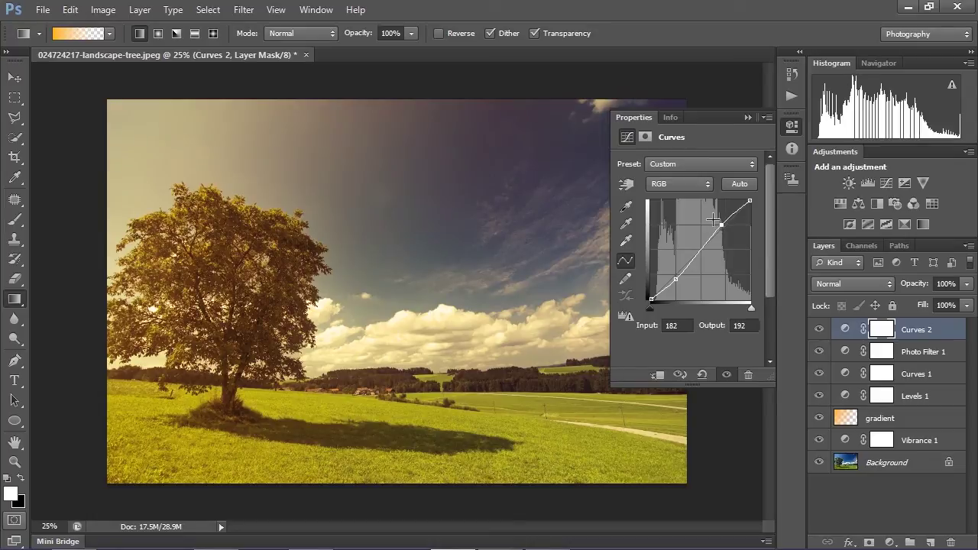
{"action": "left_click", "coordinate": [748, 118]}
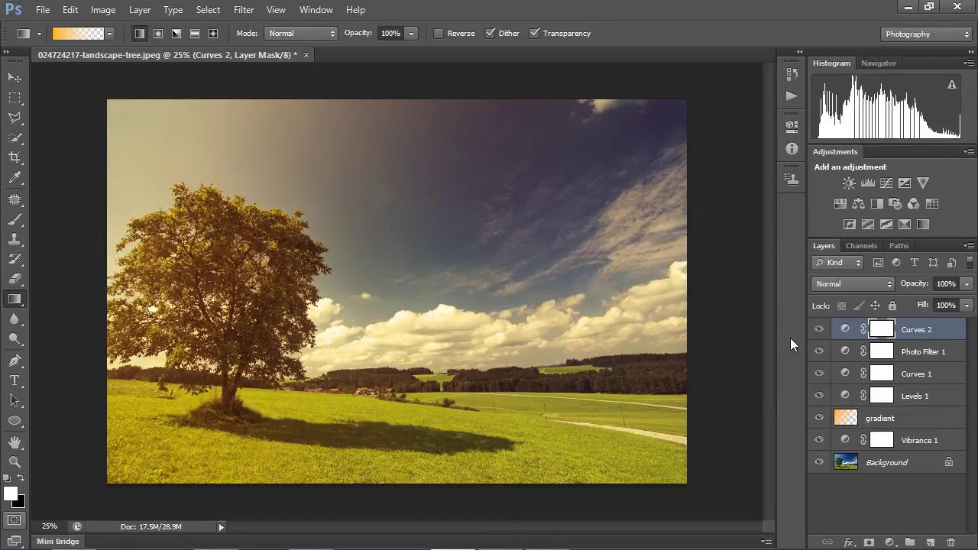
{"action": "right_click", "coordinate": [894, 465]}
- Duplicate the Background layer, move Background copy to the top of the stack, and hide it
{"action": "left_click", "coordinate": [869, 359]}
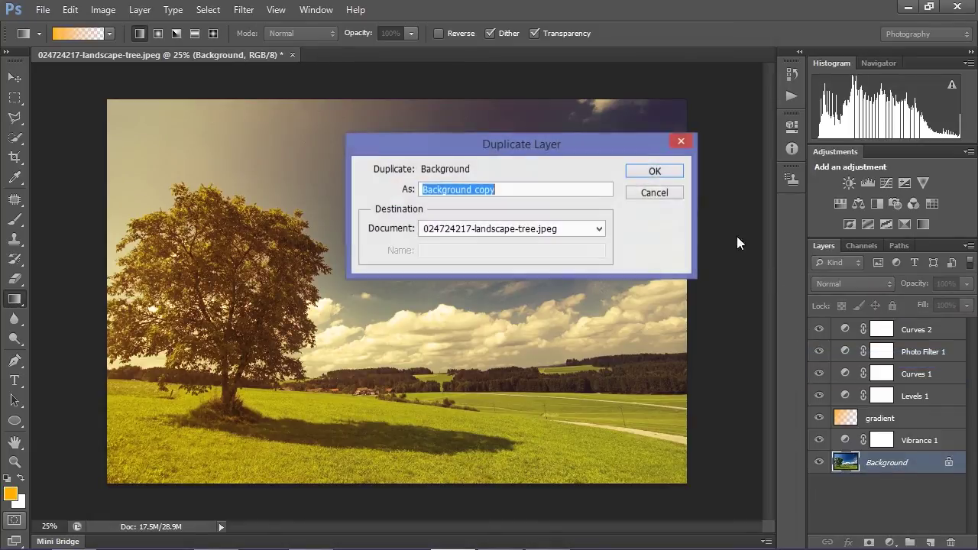
{"action": "left_click", "coordinate": [659, 170]}
{"action": "left_click_drag", "start_coordinate": [906, 462], "coordinate": [880, 328]}
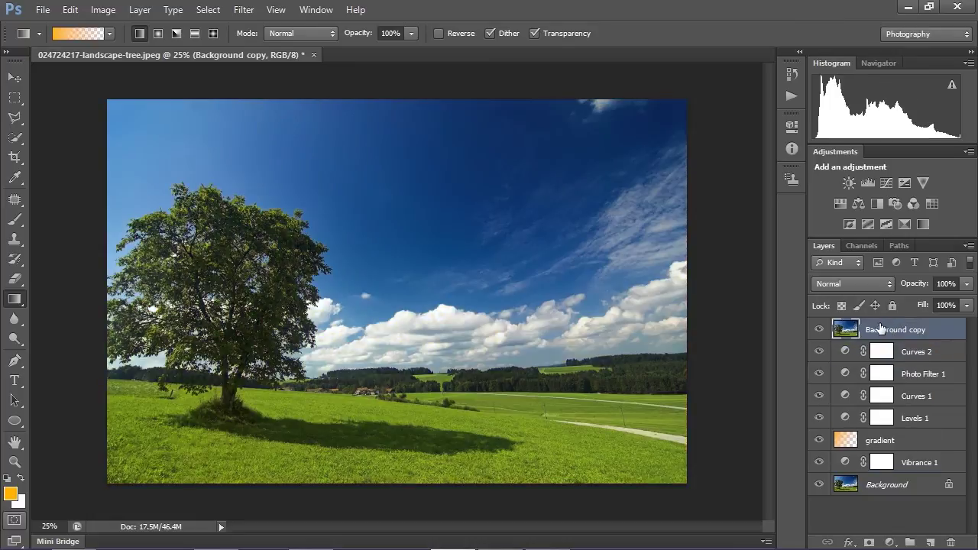
{"action": "left_click", "coordinate": [818, 330]}
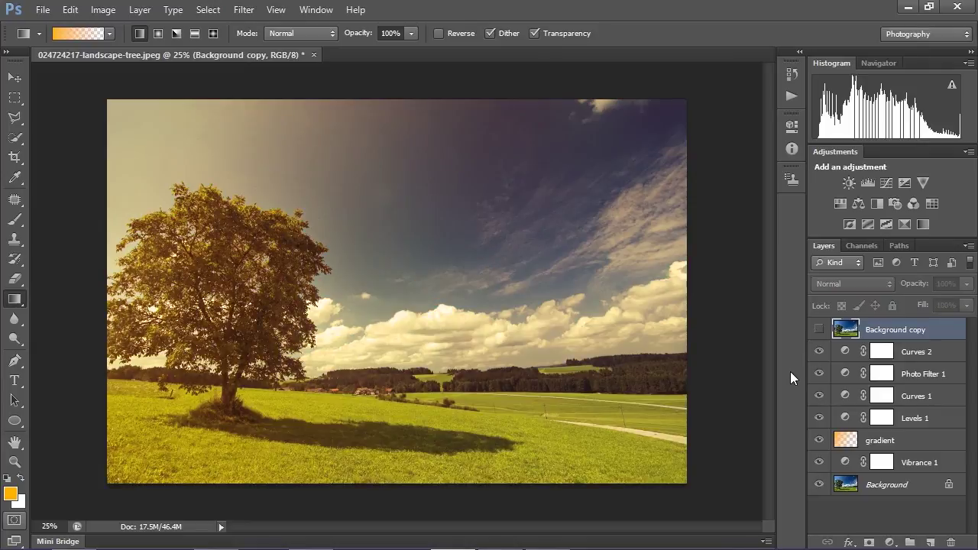